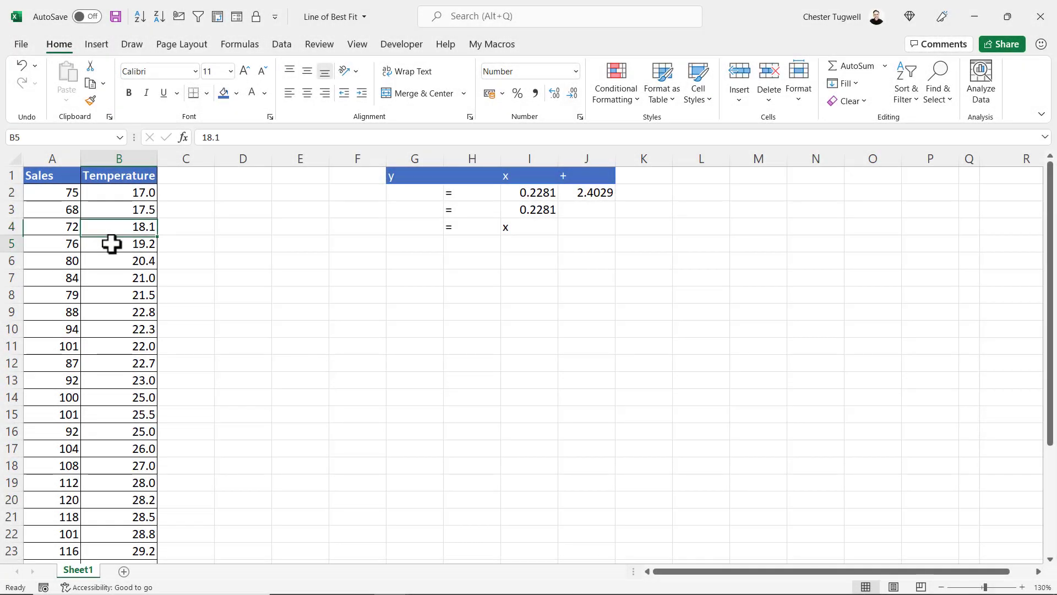
# Insert a plain scatter chart of the Sales and Temperature data and move it below the equation cells.
pyautogui.click(109, 243)
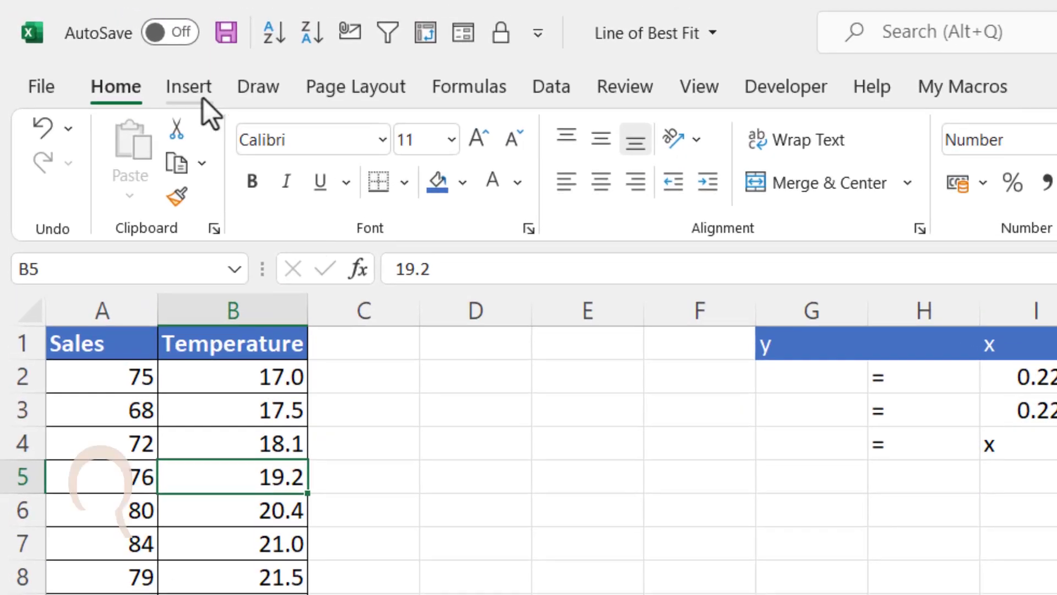
pyautogui.click(197, 95)
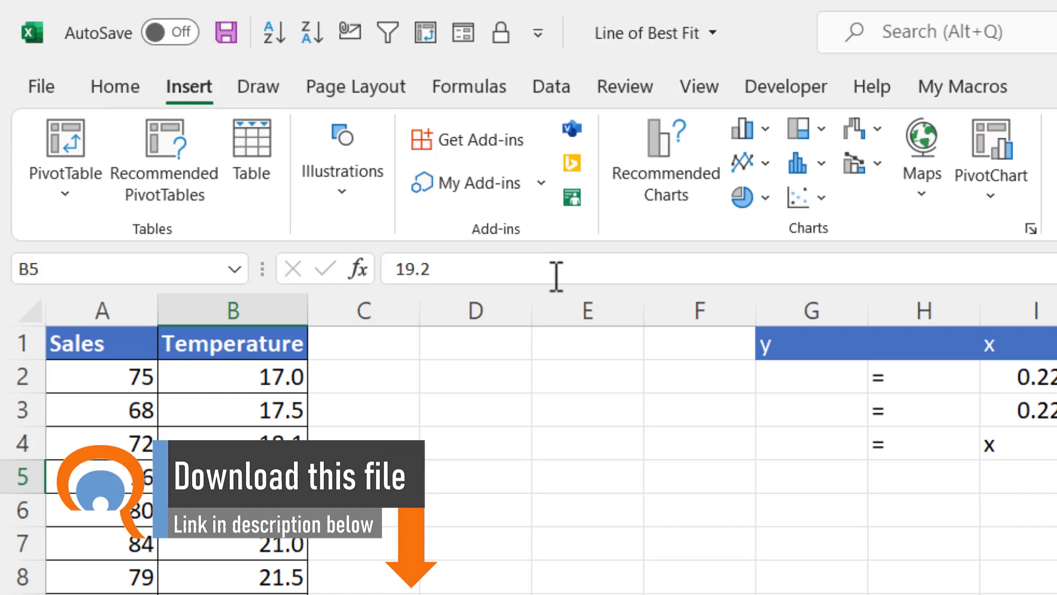
pyautogui.click(808, 202)
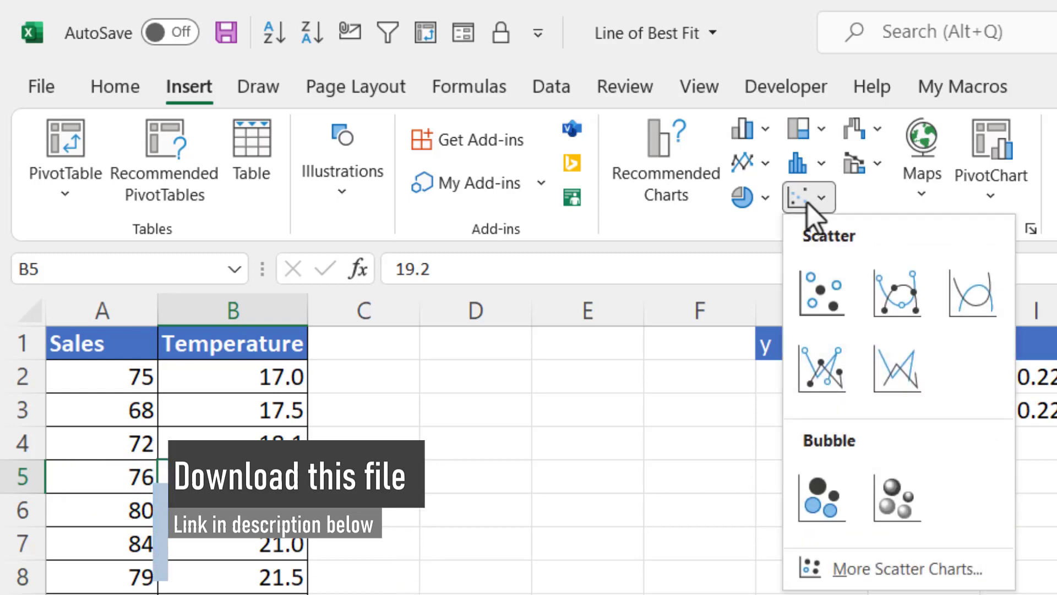
pyautogui.click(818, 296)
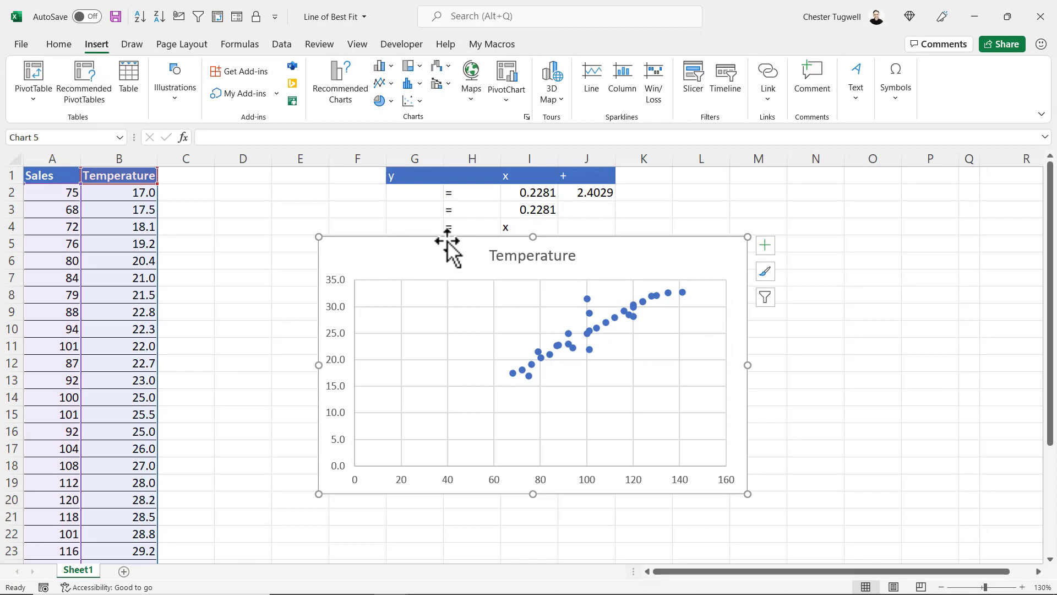
pyautogui.moveTo(447, 241); pyautogui.dragTo(408, 284)
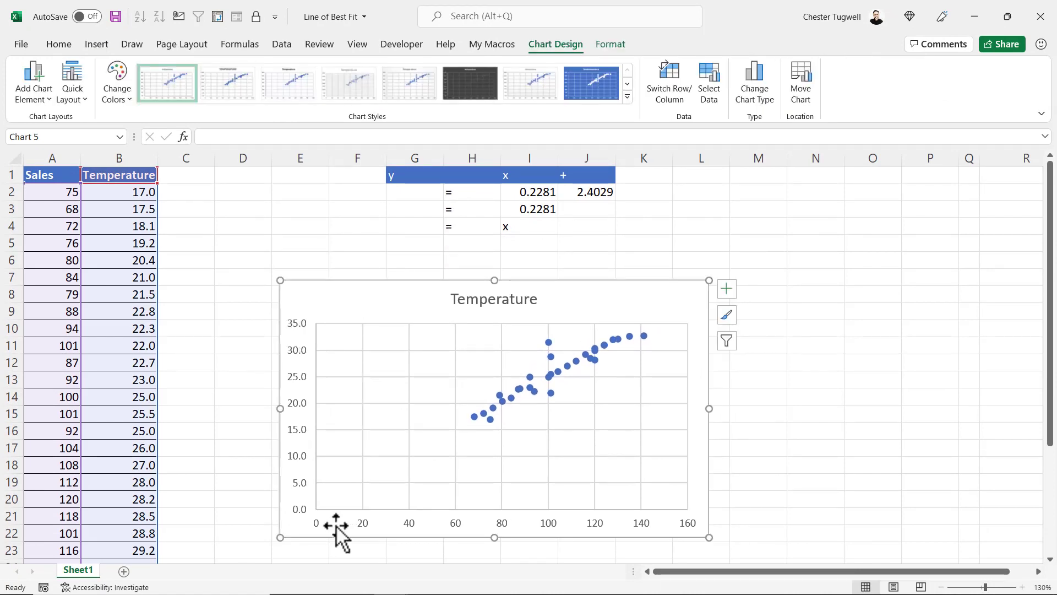
# Set the horizontal axis Minimum bound to 60 so it runs from 60 to 150.
pyautogui.doubleClick(458, 524)
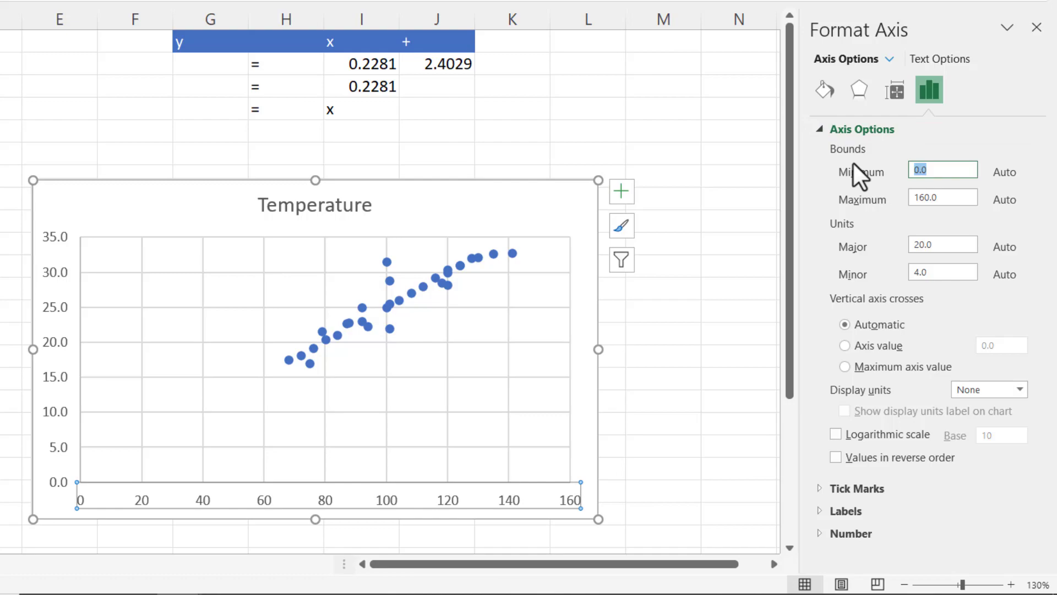
pyautogui.write('60')
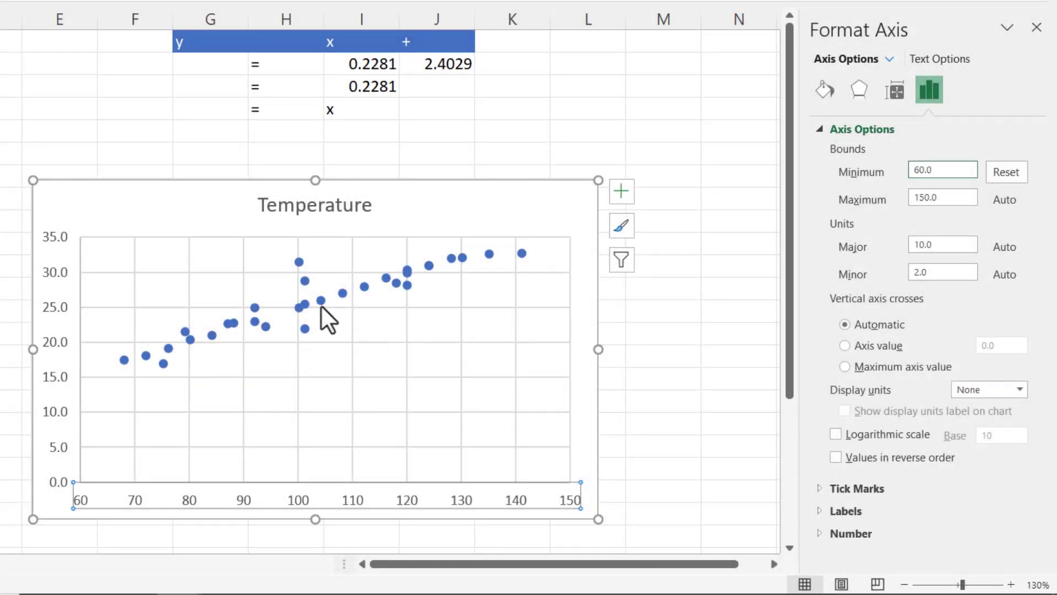
pyautogui.moveTo(320, 305)
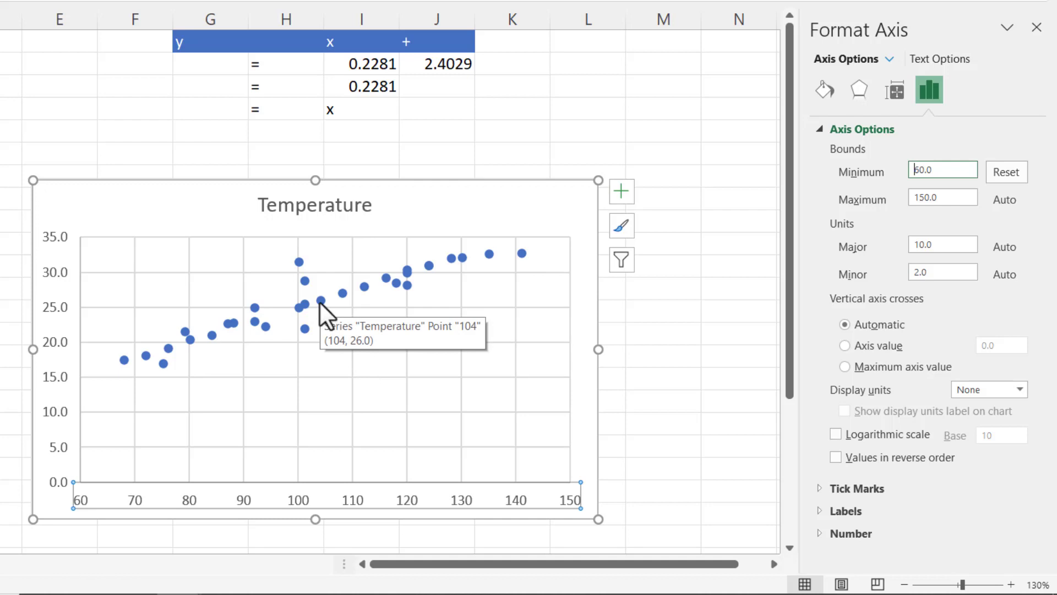
# Add a linear trendline to the Temperature data series.
pyautogui.rightClick(320, 303)
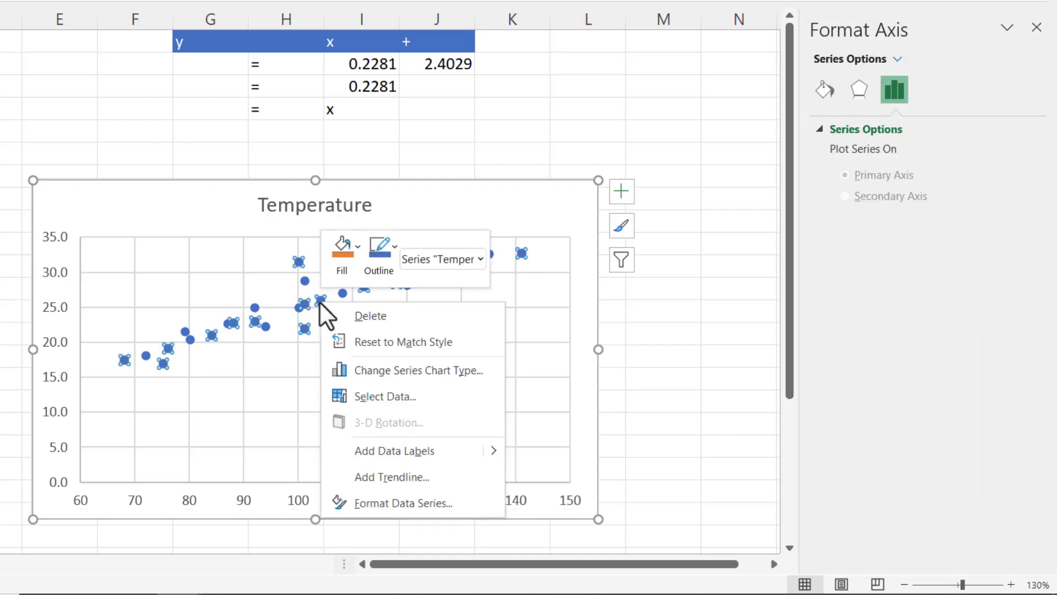
pyautogui.click(366, 482)
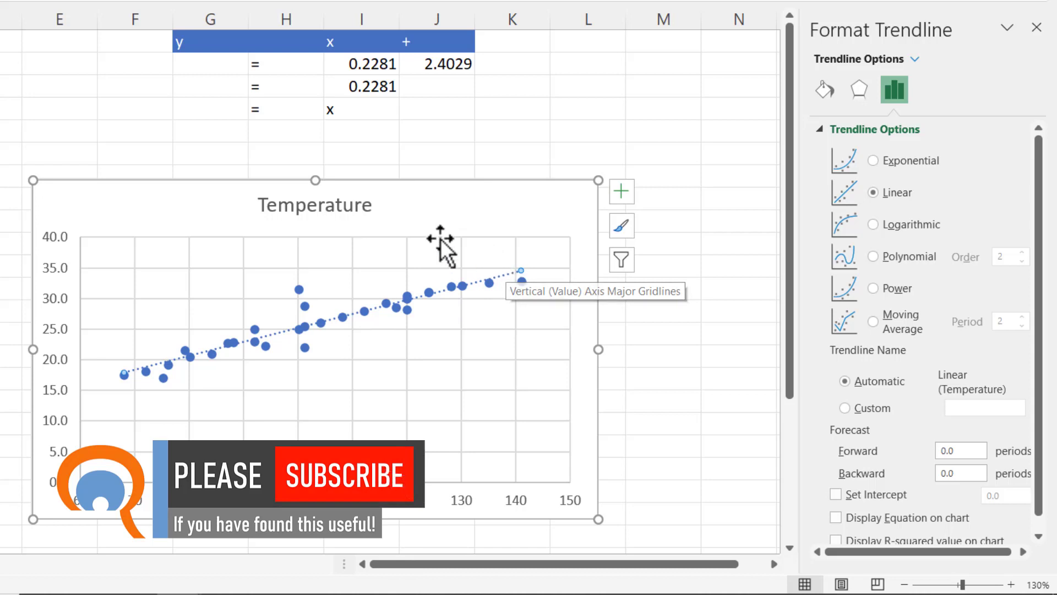
# Change the chart title from 'Temperature' to 'Sales vs Temp'.
pyautogui.click(319, 208)
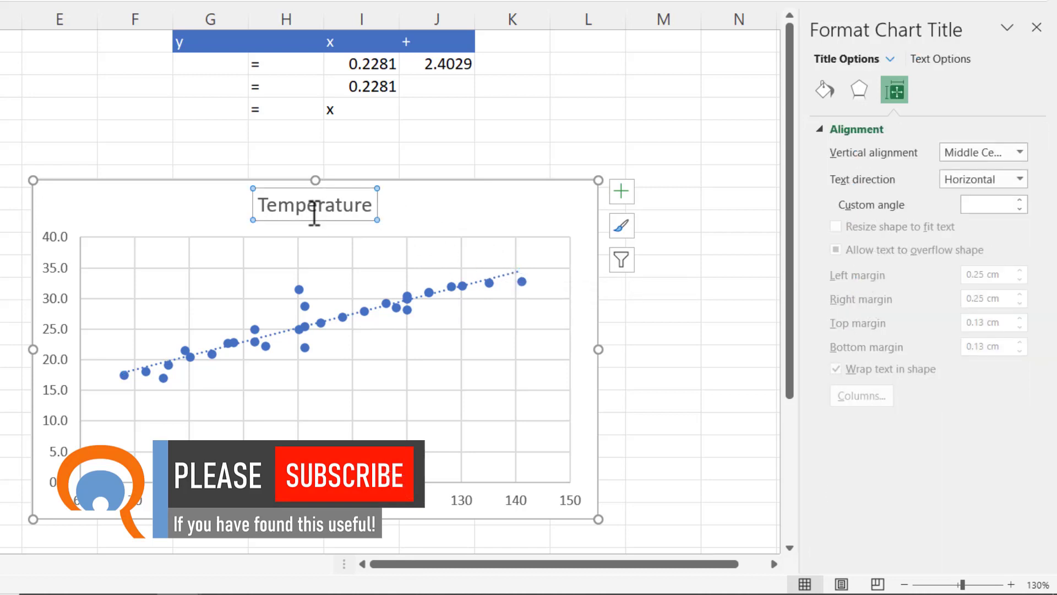
pyautogui.moveTo(267, 207); pyautogui.dragTo(406, 215)
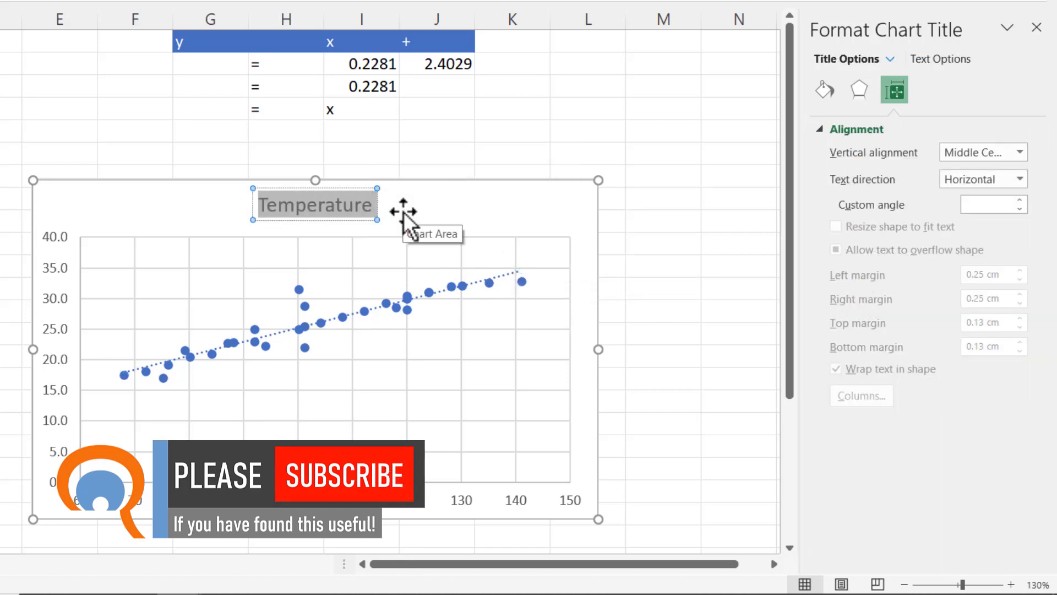
pyautogui.write('Sales vs')
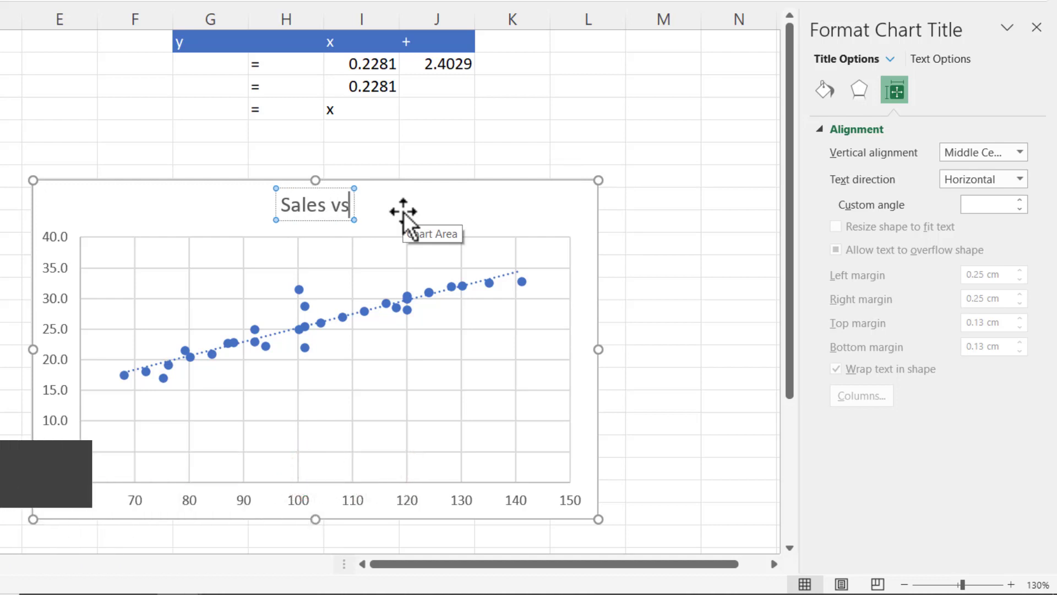
pyautogui.write(' Temp')
pyautogui.click(405, 212)
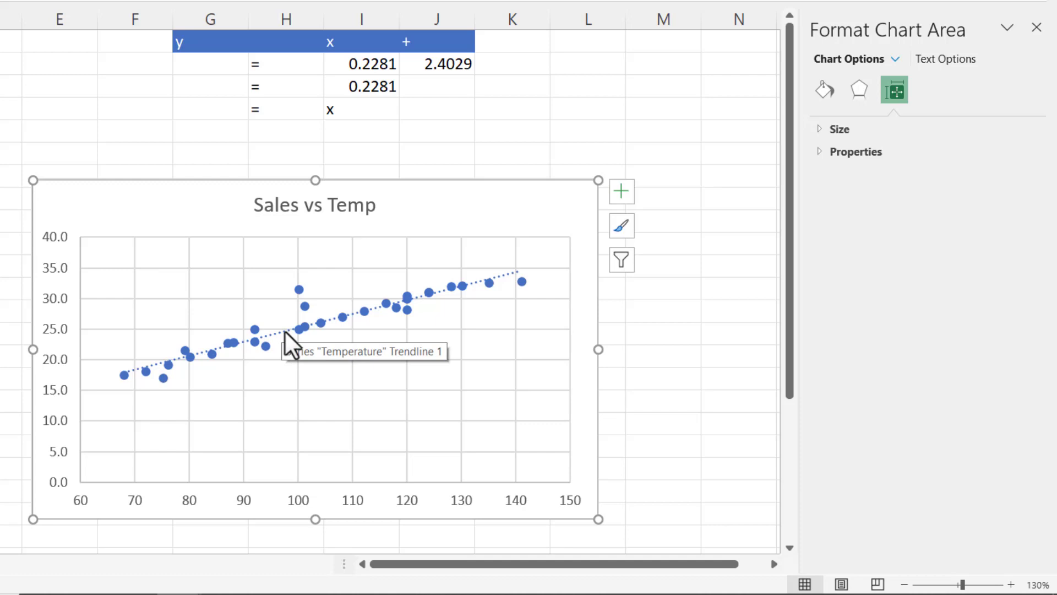
# Turn on Display Equation on chart for the trendline, showing y = 0.2281x + 2.4029.
pyautogui.click(286, 333)
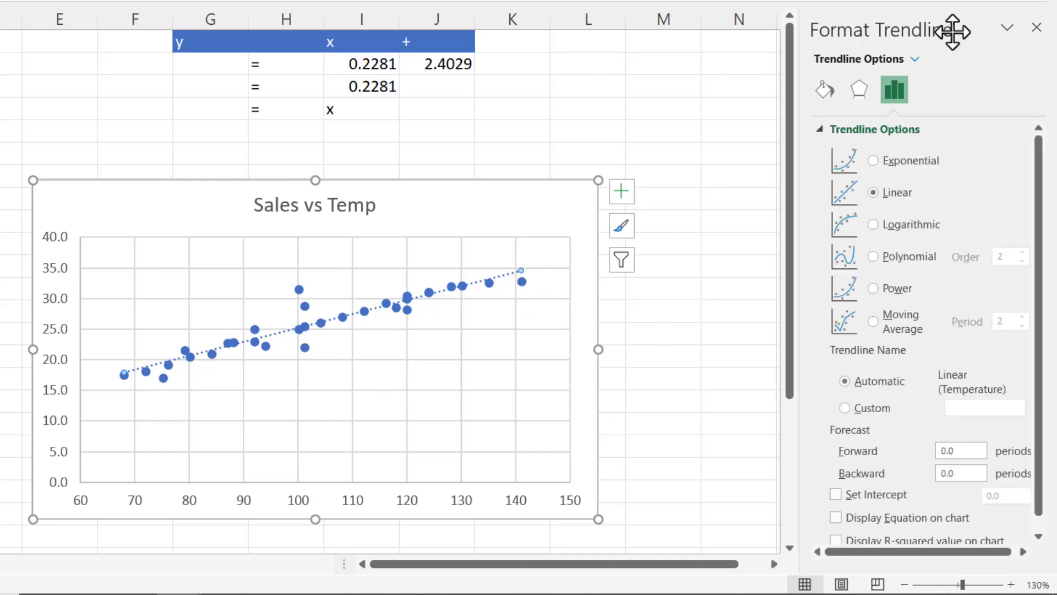
pyautogui.scroll(-1, 1041, 189)
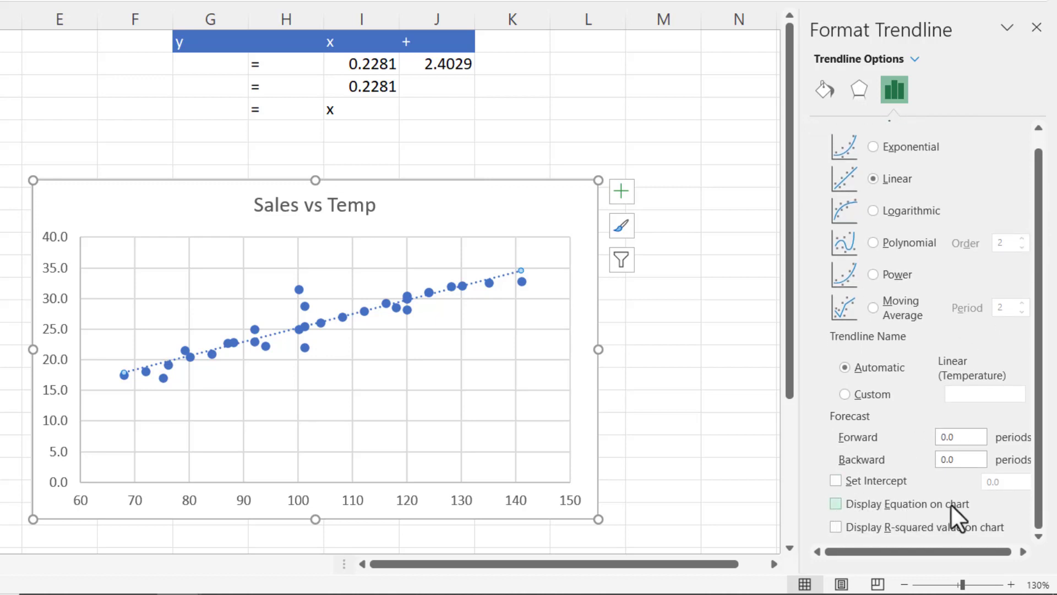
pyautogui.click(835, 503)
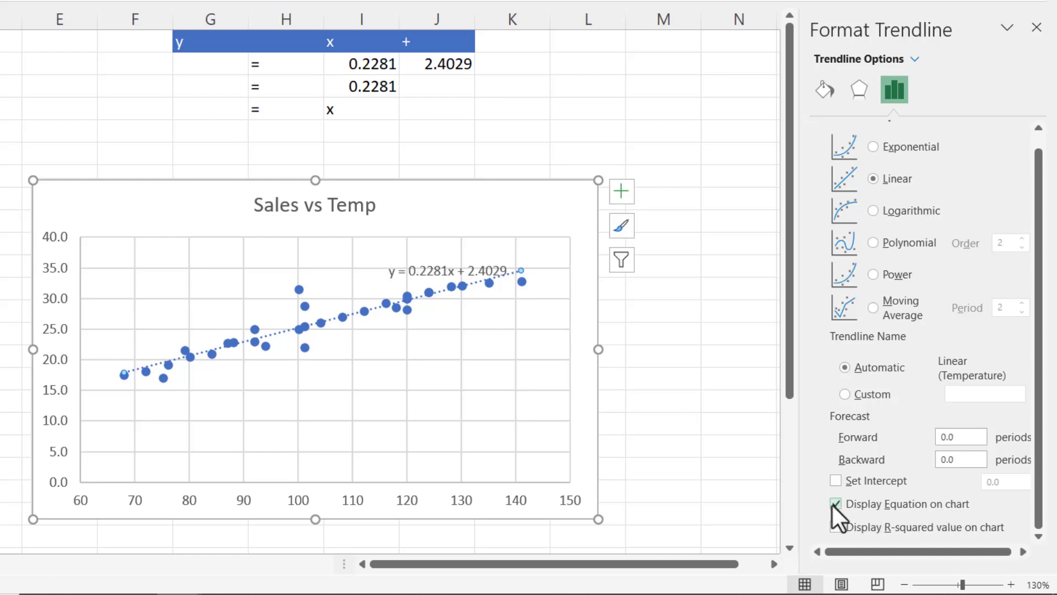
pyautogui.click(425, 273)
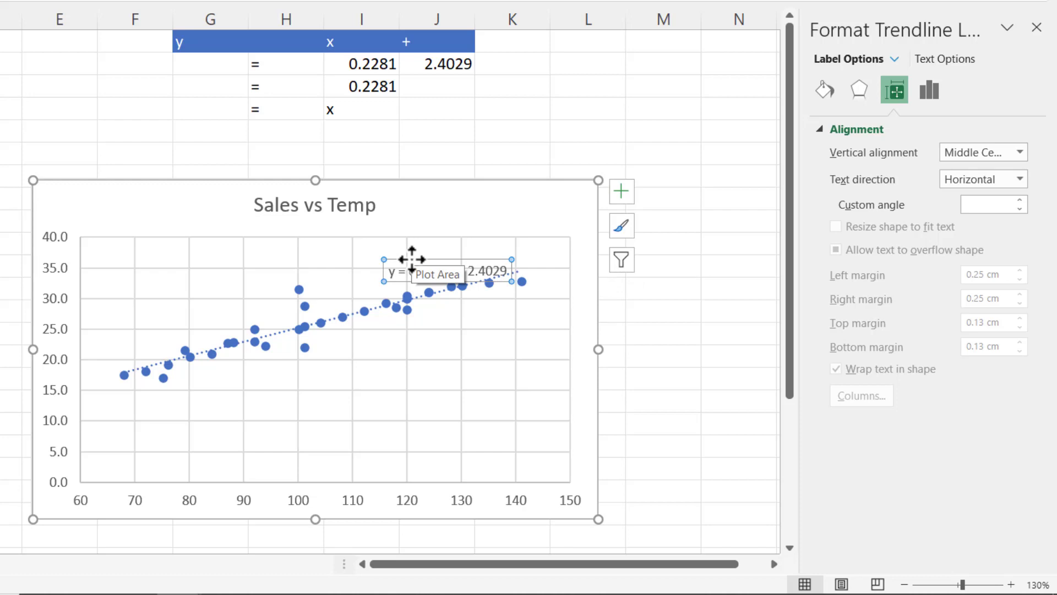
# Move the trendline equation label left so it sits above the trendline's middle.
pyautogui.moveTo(412, 259); pyautogui.dragTo(346, 257)
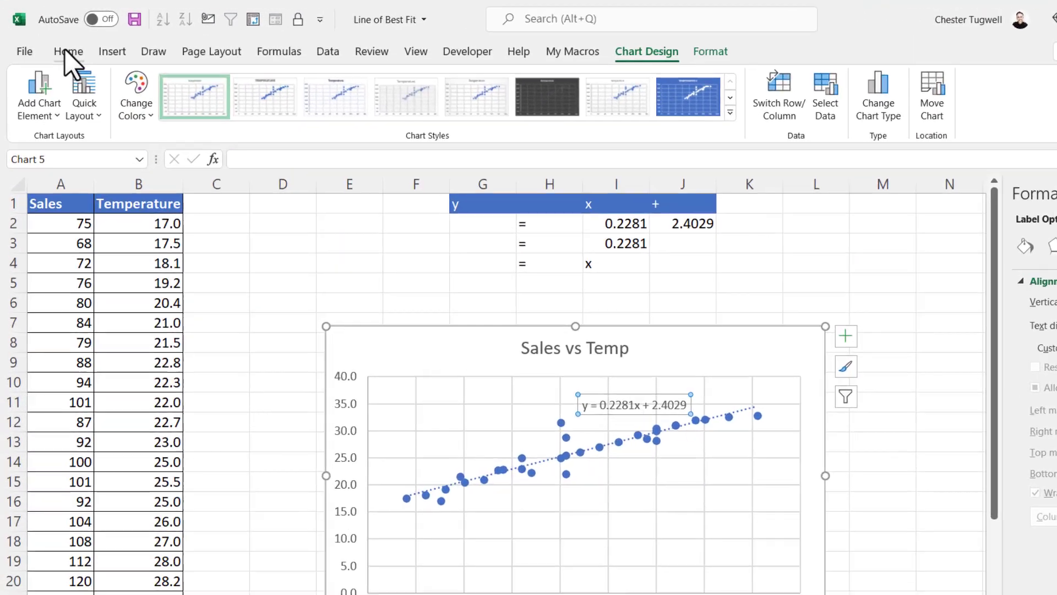
pyautogui.click(66, 50)
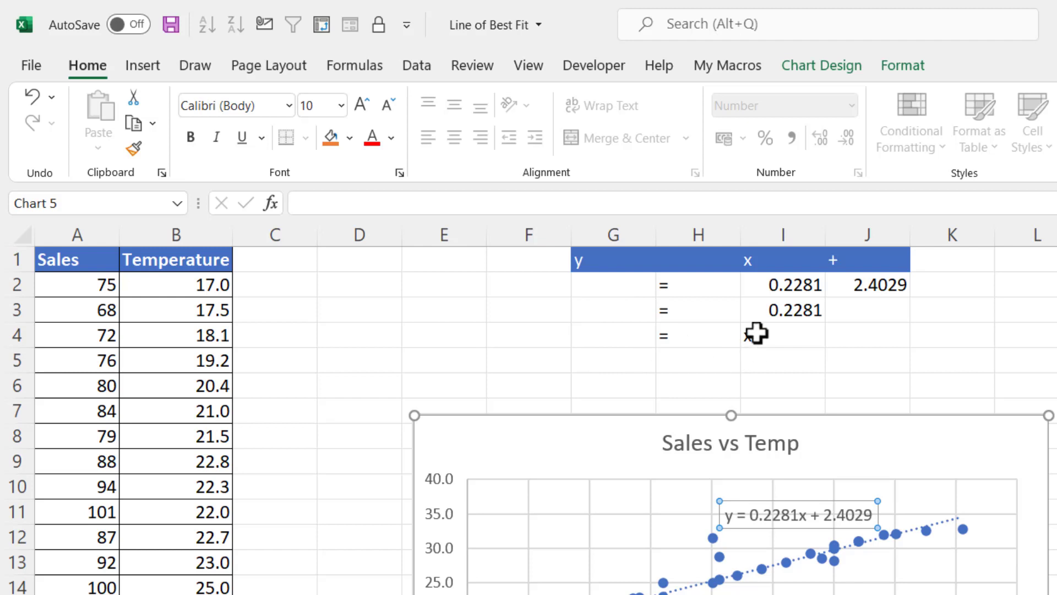
# Enter 20 as the y value in G2 and check the solved x of 77.14643 in G4.
pyautogui.click(615, 289)
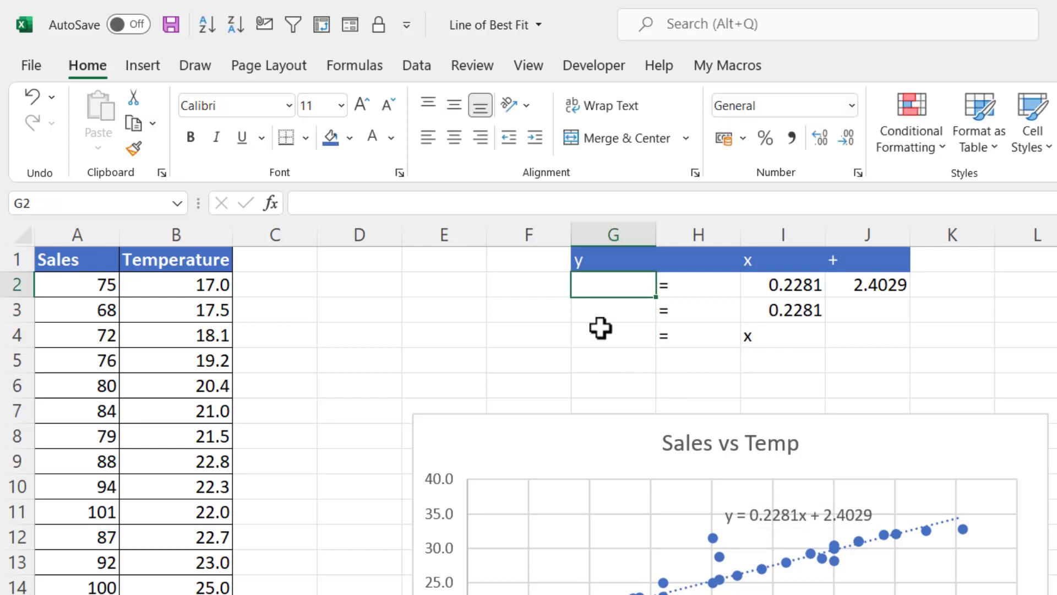
pyautogui.write('20')
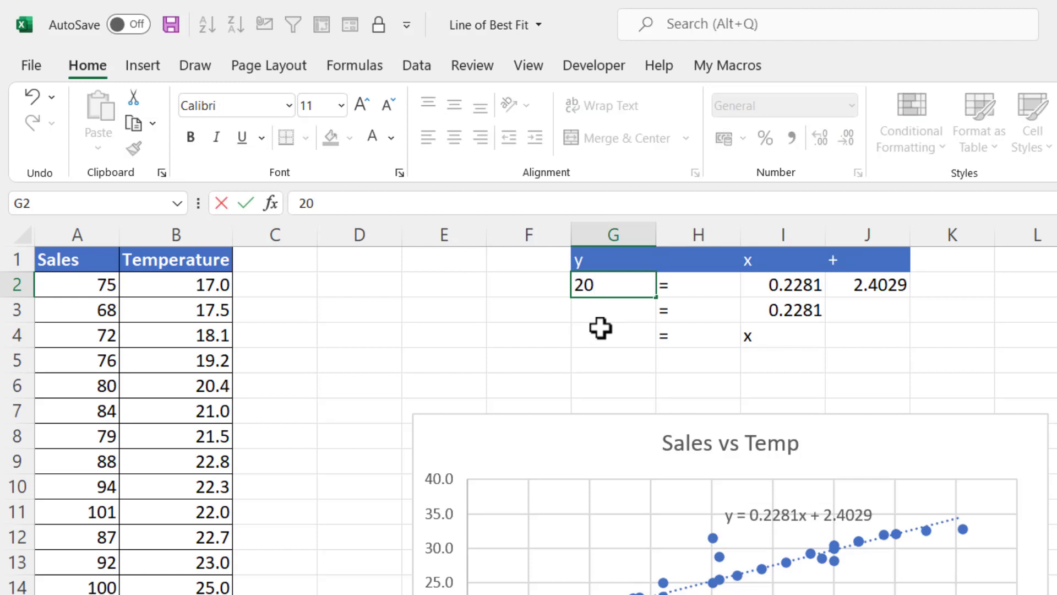
pyautogui.press('Tab')
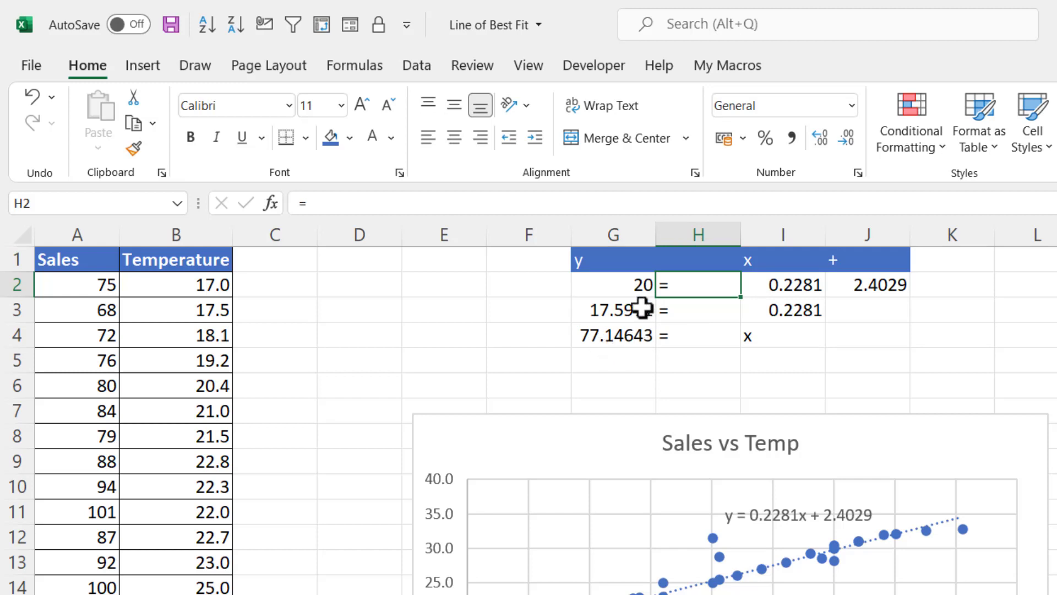
pyautogui.click(602, 286)
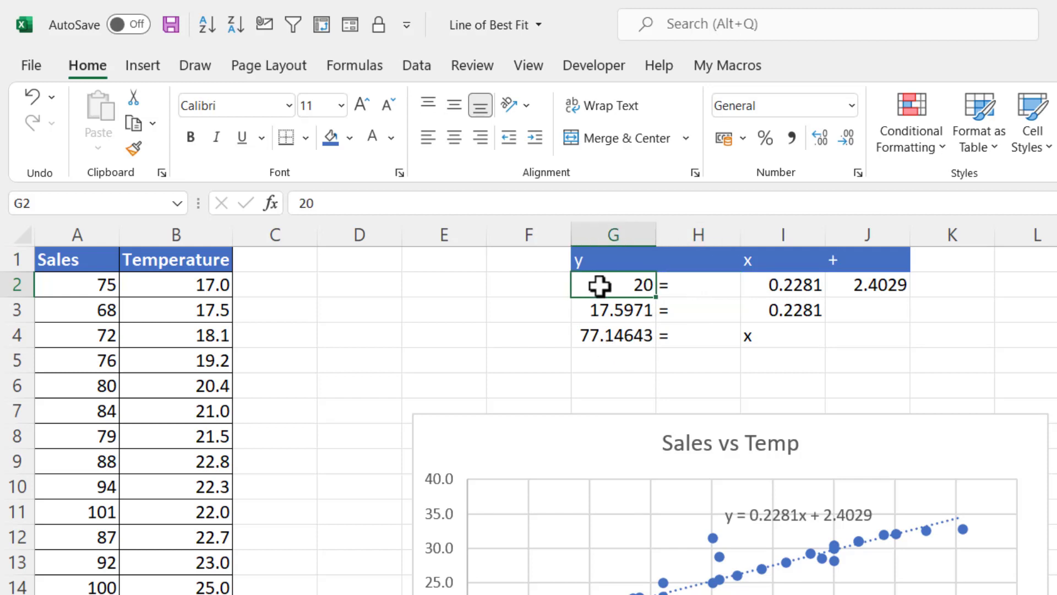
pyautogui.click(624, 340)
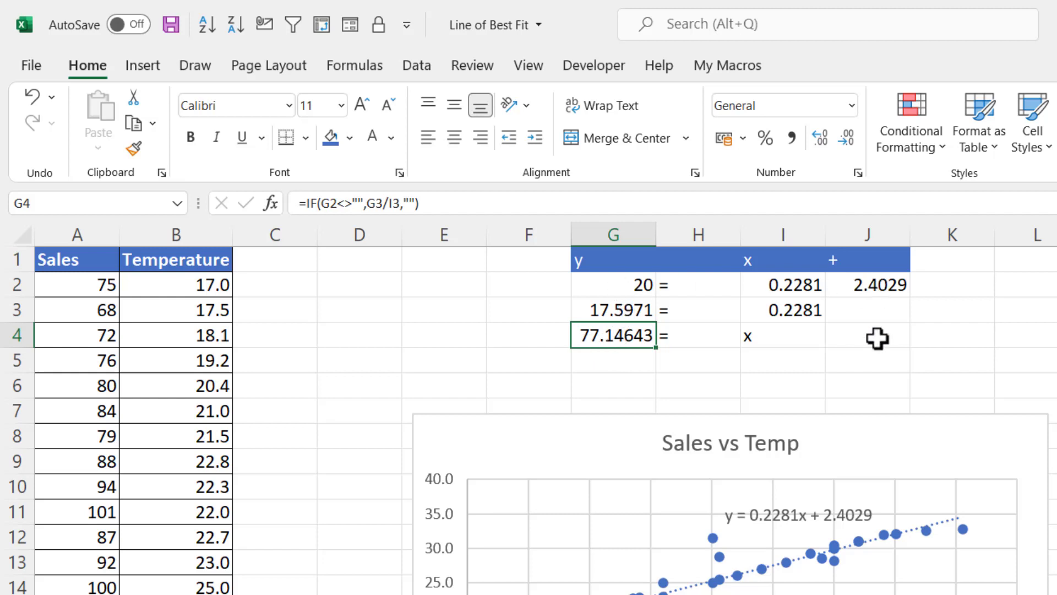
pyautogui.click(636, 292)
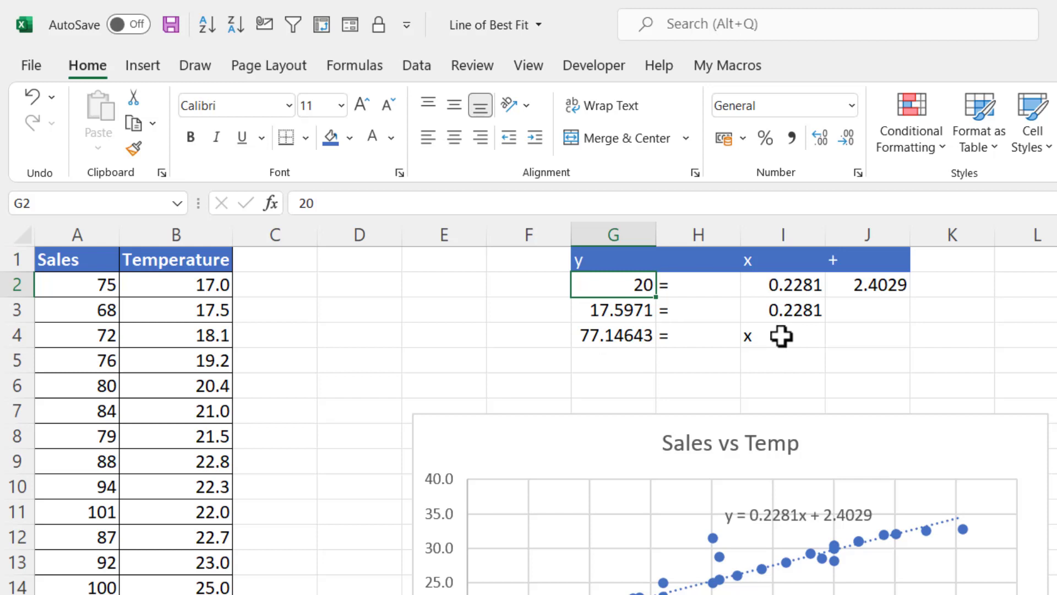
# Enter =FORECAST.LINEAR(G4,B2:B32,A2:A32) in G6, which returns 20.00002.
pyautogui.click(637, 382)
pyautogui.write('=for')
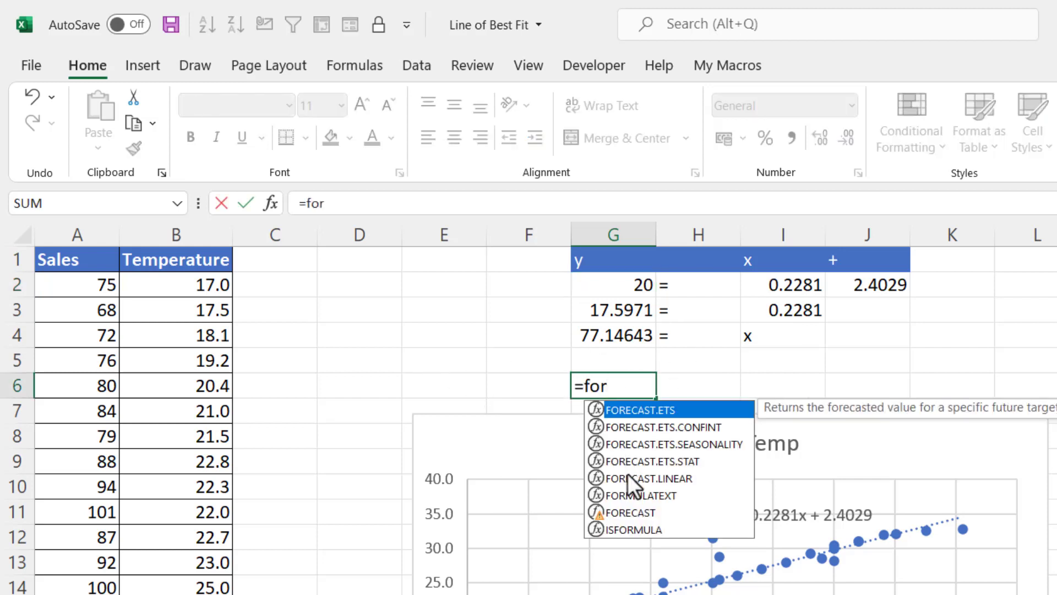
pyautogui.doubleClick(629, 474)
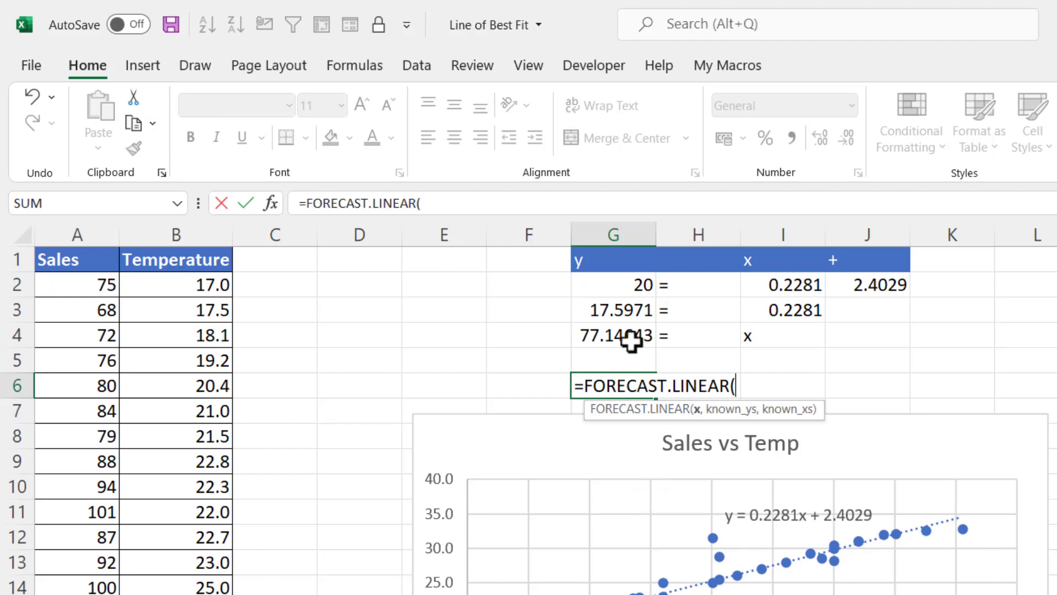
pyautogui.click(627, 335)
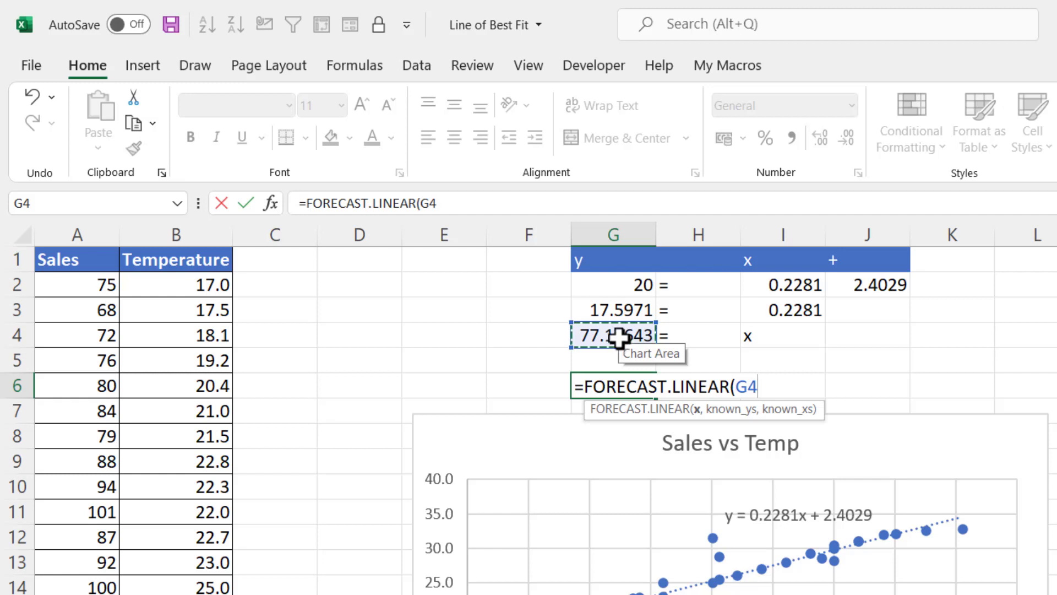
pyautogui.write(',')
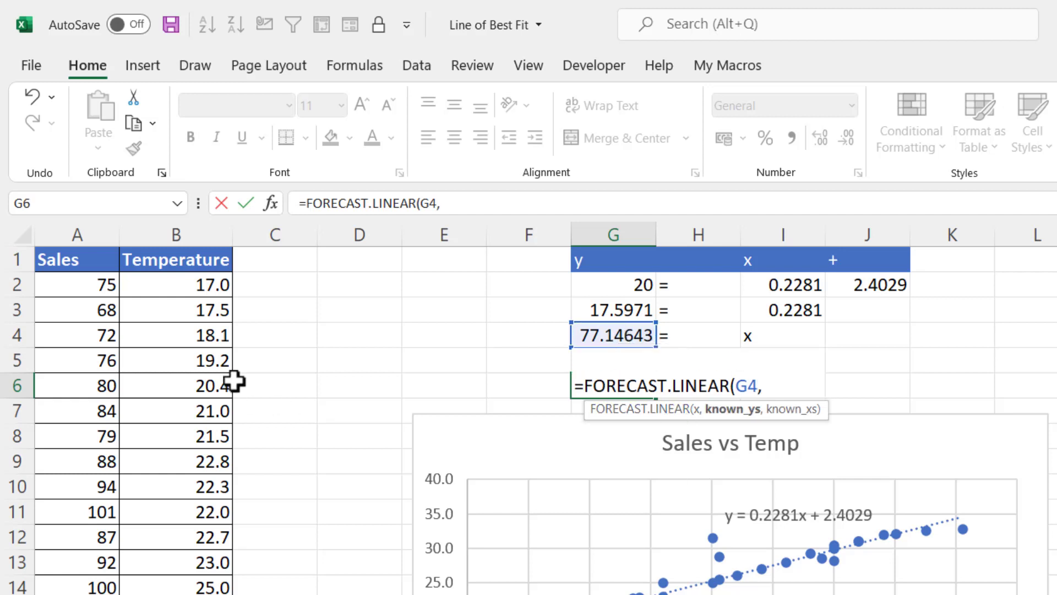
pyautogui.moveTo(177, 284); pyautogui.dragTo(176, 594)
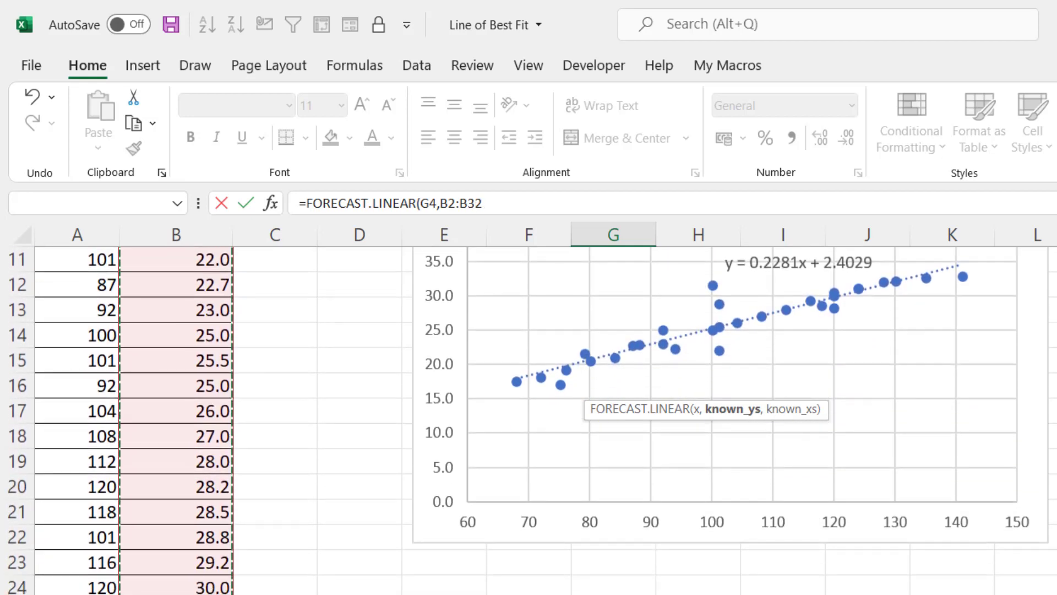
pyautogui.write(',')
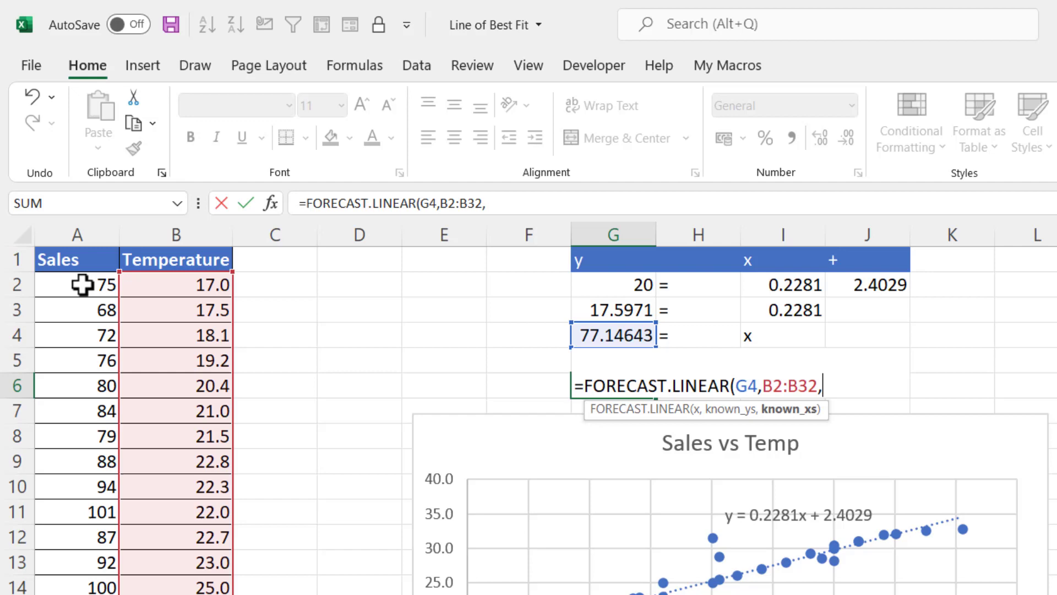
pyautogui.moveTo(83, 284); pyautogui.dragTo(83, 594)
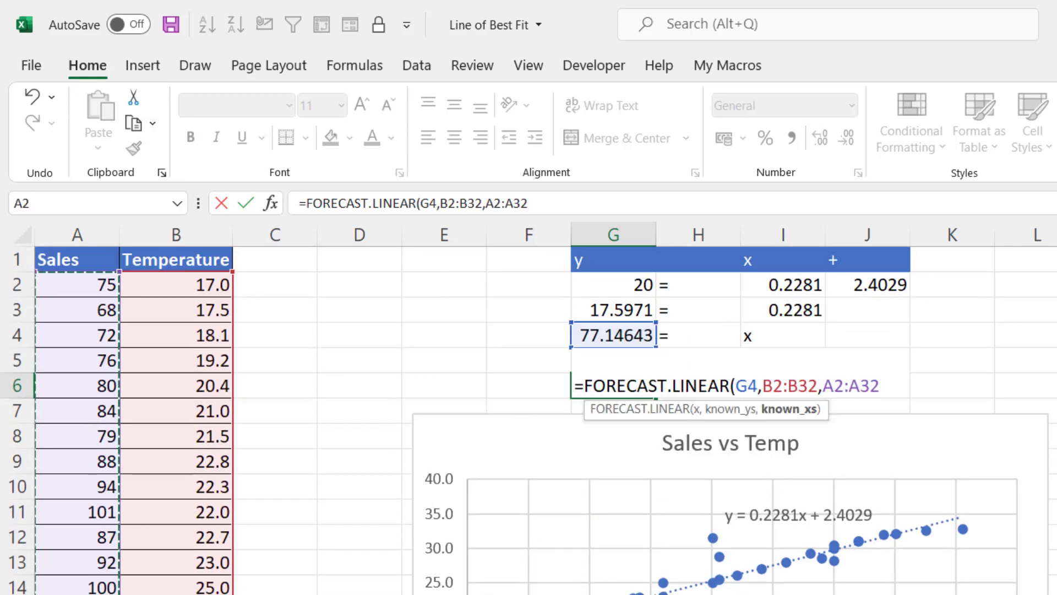
pyautogui.write(')')
pyautogui.press('Return')
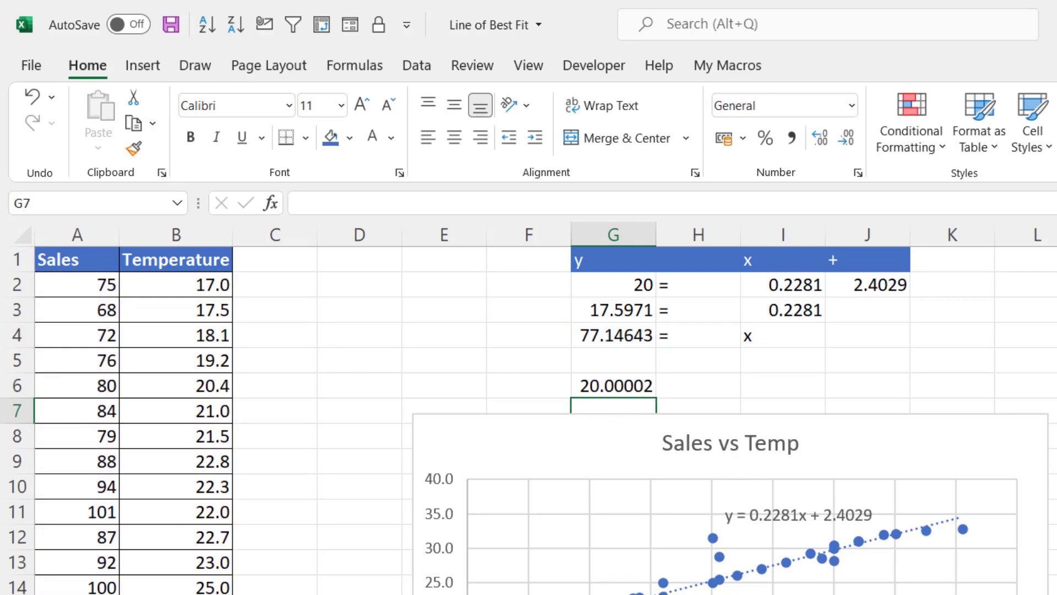
pyautogui.click(624, 387)
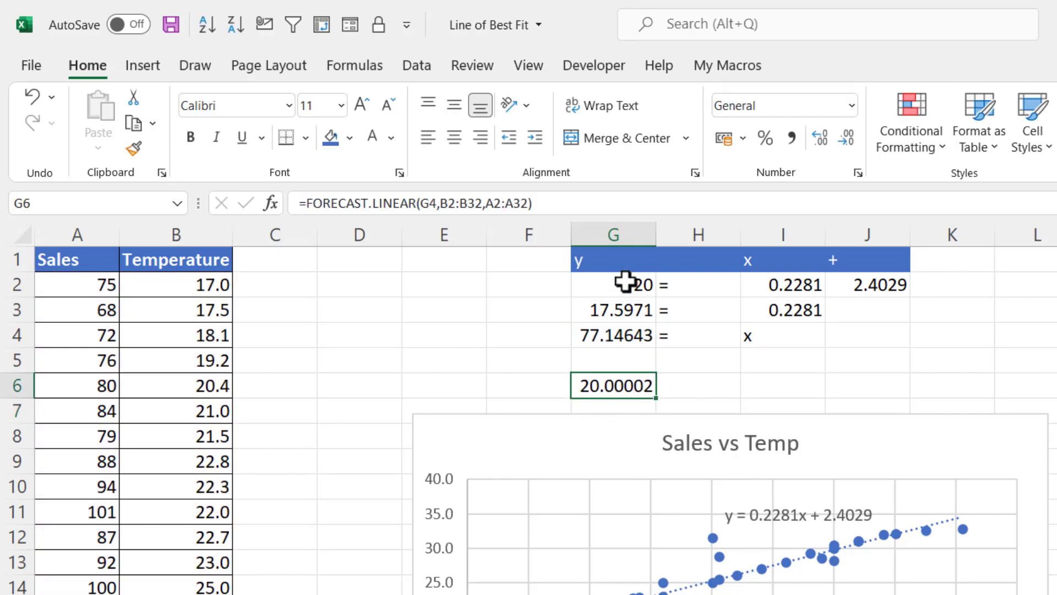